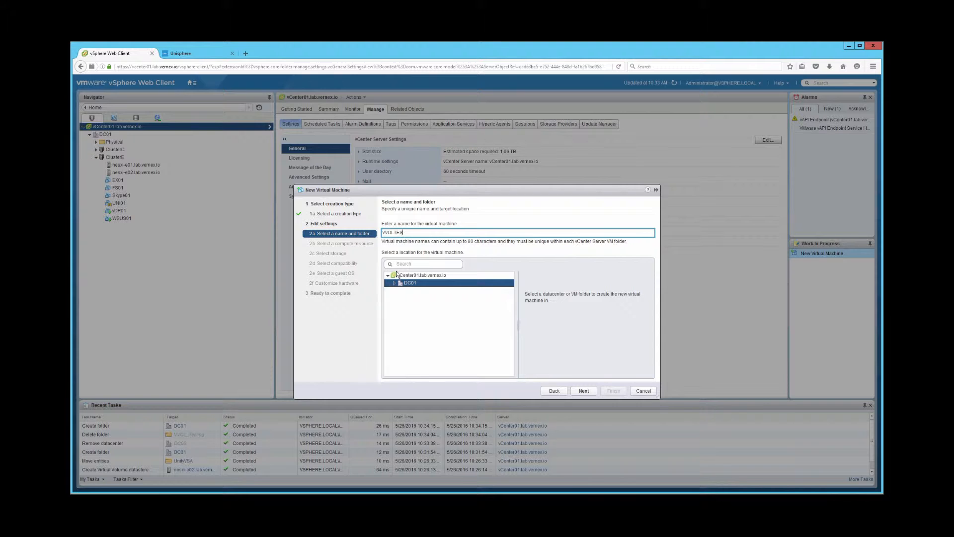
Confirm the virtual machine name VVOLTEST01 in datacenter DC01 and choose ClusterE as its compute resource
key(Return)
click(400, 262)
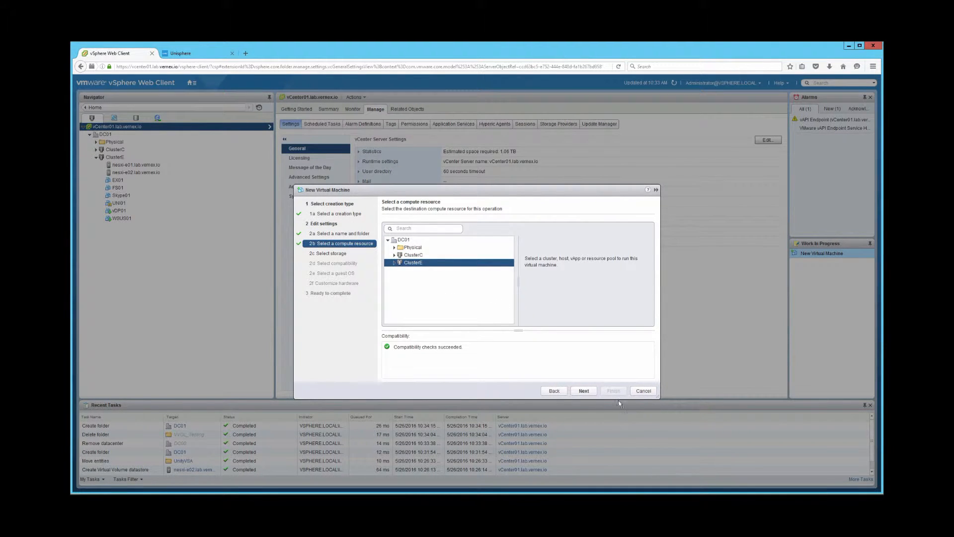
click(588, 391)
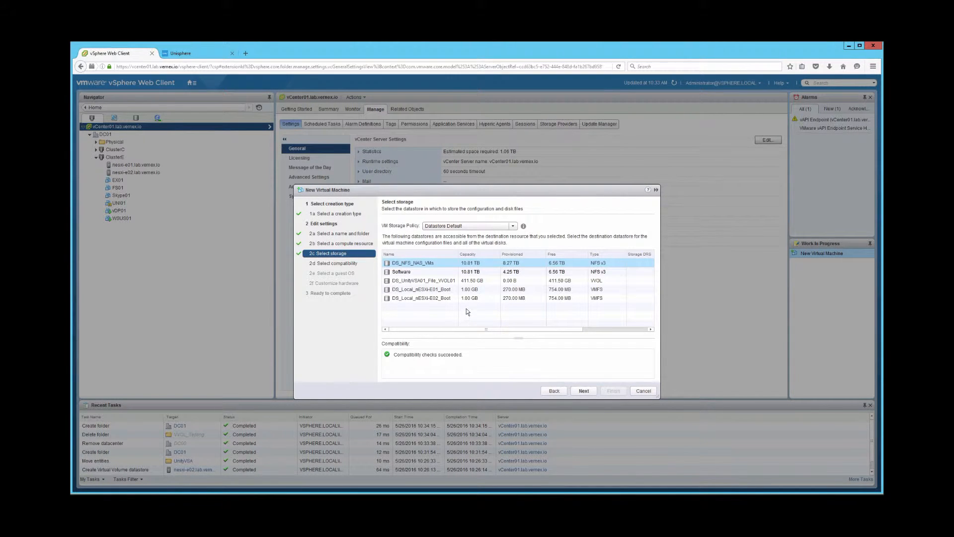
Store the virtual machine on datastore DS_UnityVSA01_File_VVOL01 with the Datastore Default storage policy
click(453, 282)
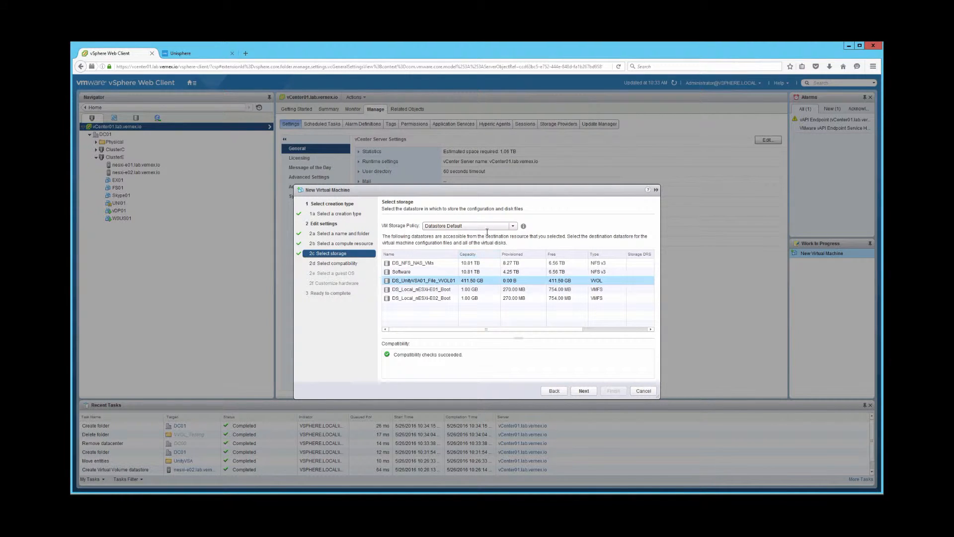
click(516, 228)
click(514, 226)
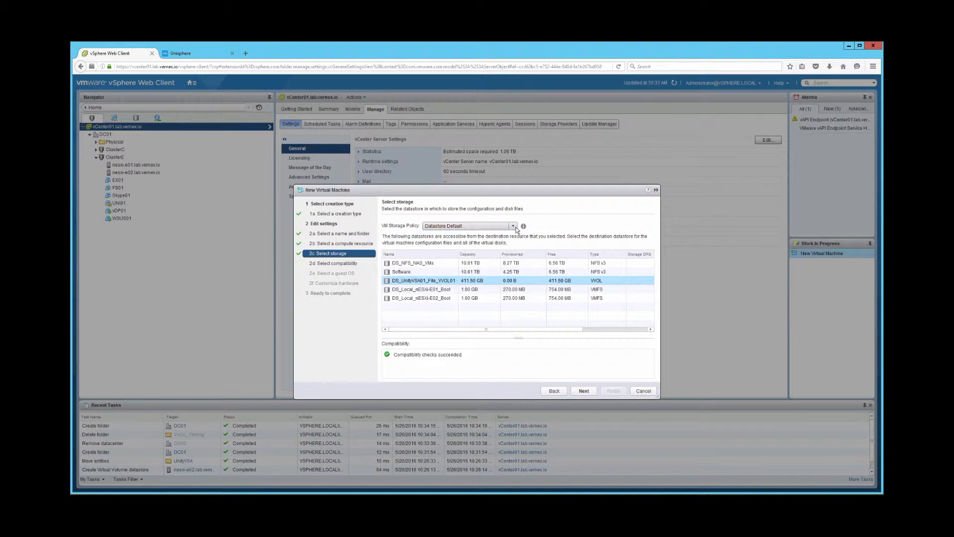
click(584, 391)
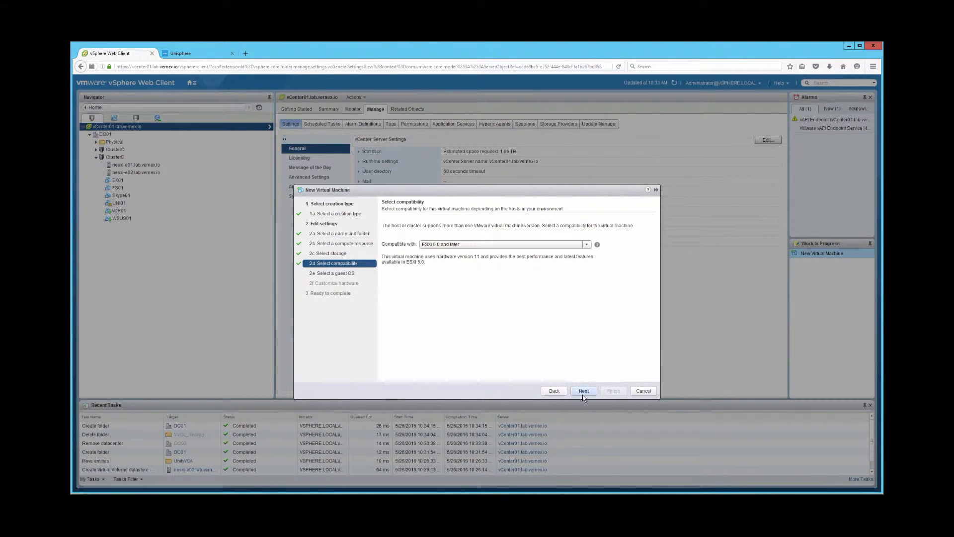
Accept ESXi 6.0 and later compatibility with the default guest OS and hardware, and finish creating the virtual machine
click(583, 392)
click(583, 392)
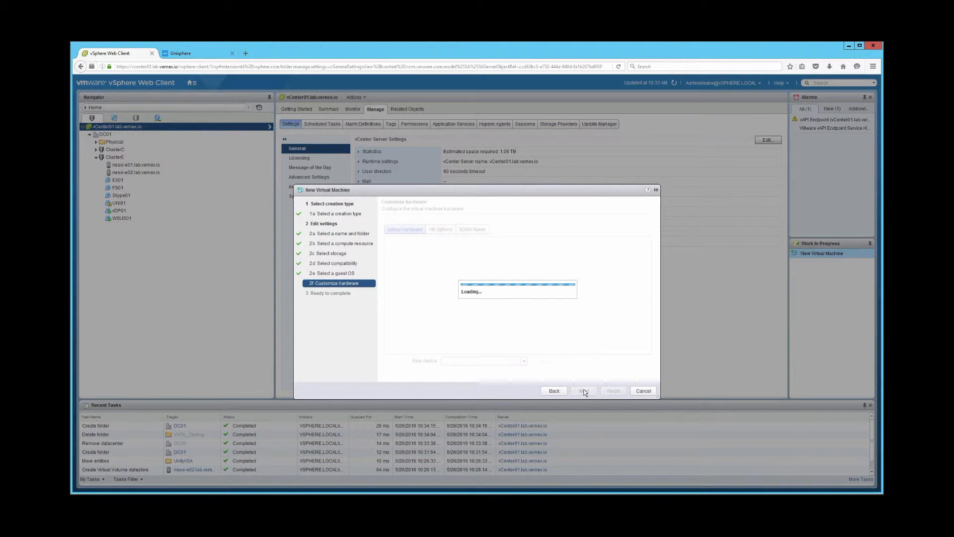
click(584, 391)
click(615, 390)
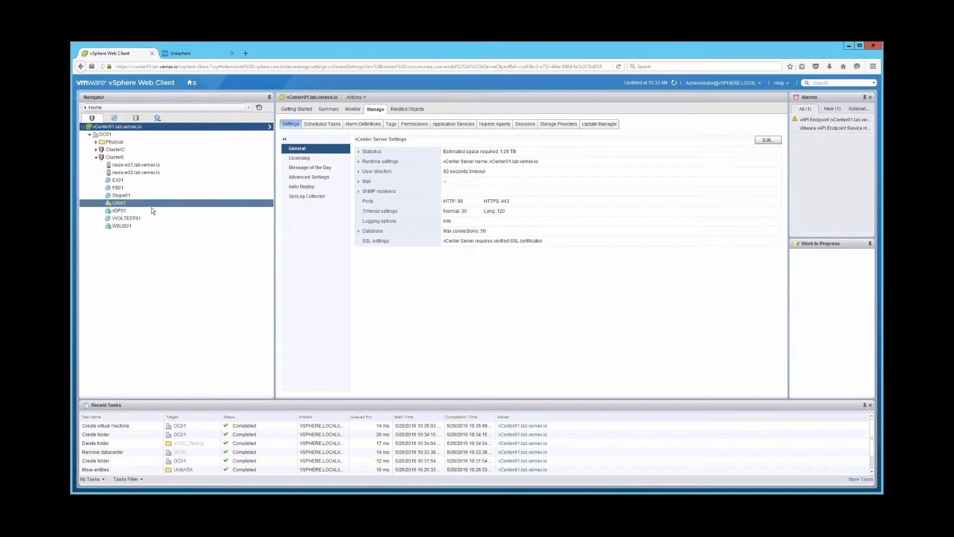
Check the hard disk 1 location and storage policy of VVOLTEST01, and view its virtual volumes in Unisphere
click(127, 219)
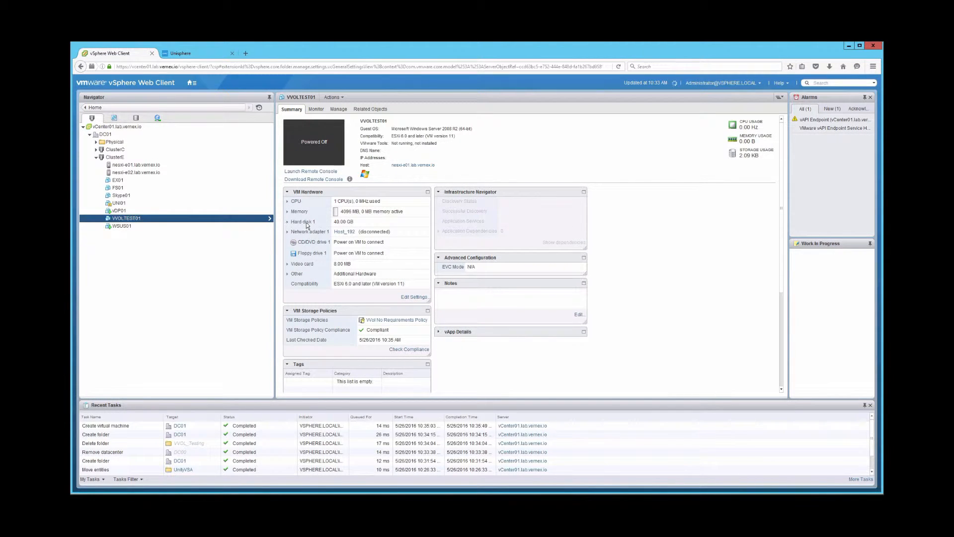
click(288, 222)
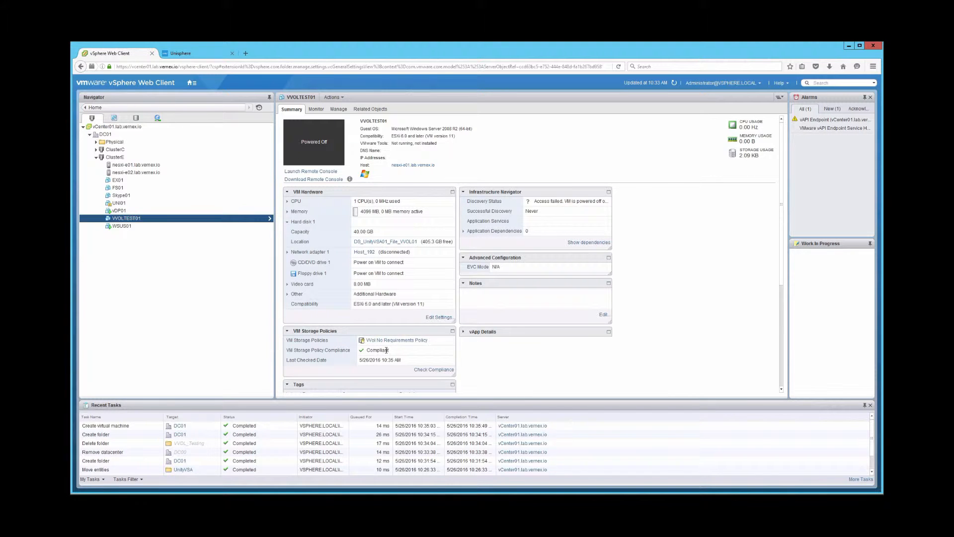
click(207, 55)
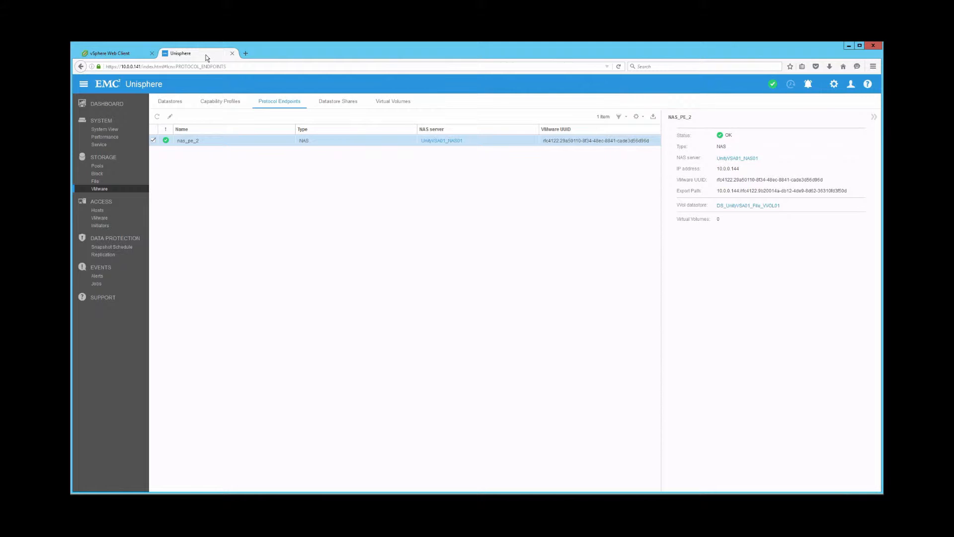
click(401, 102)
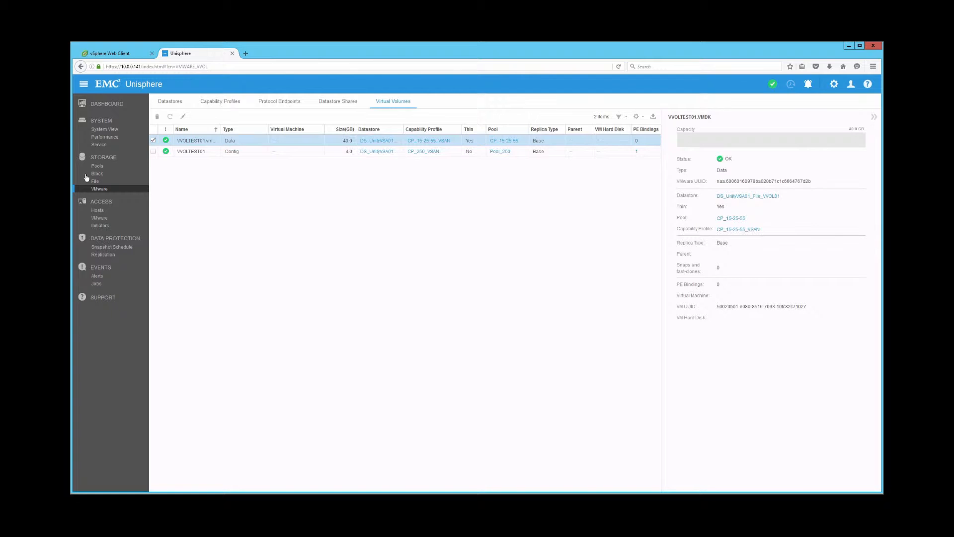
Switch back to the vSphere Web Client and open the list of VM storage policies
click(132, 54)
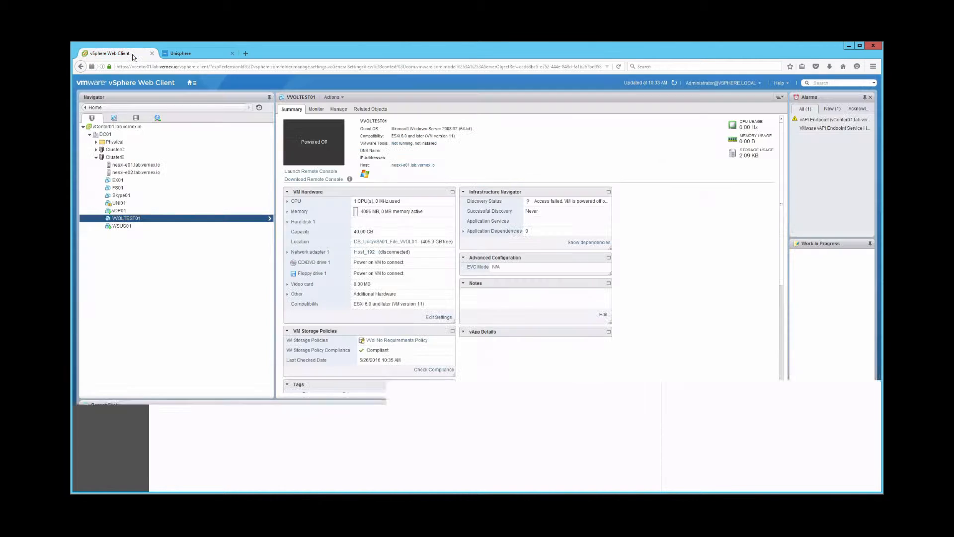
click(121, 108)
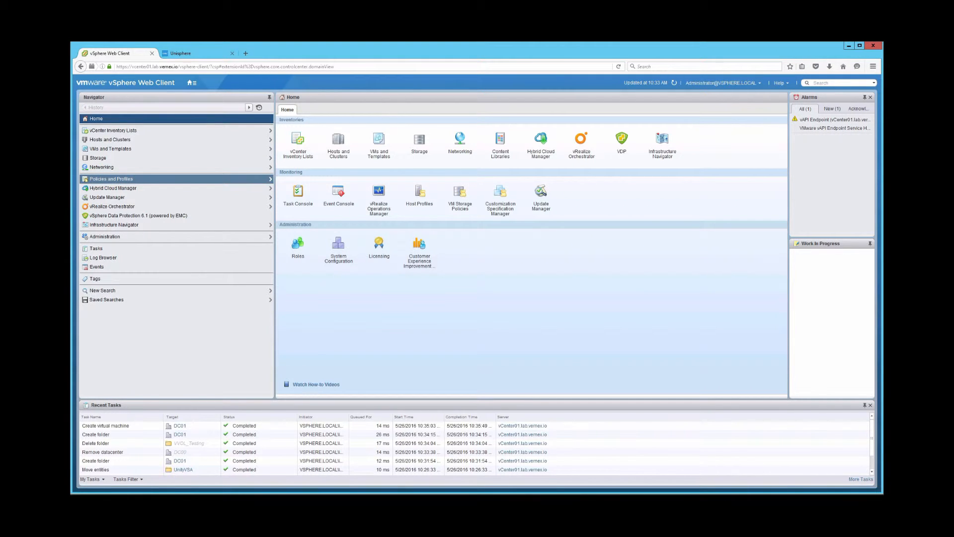
click(131, 178)
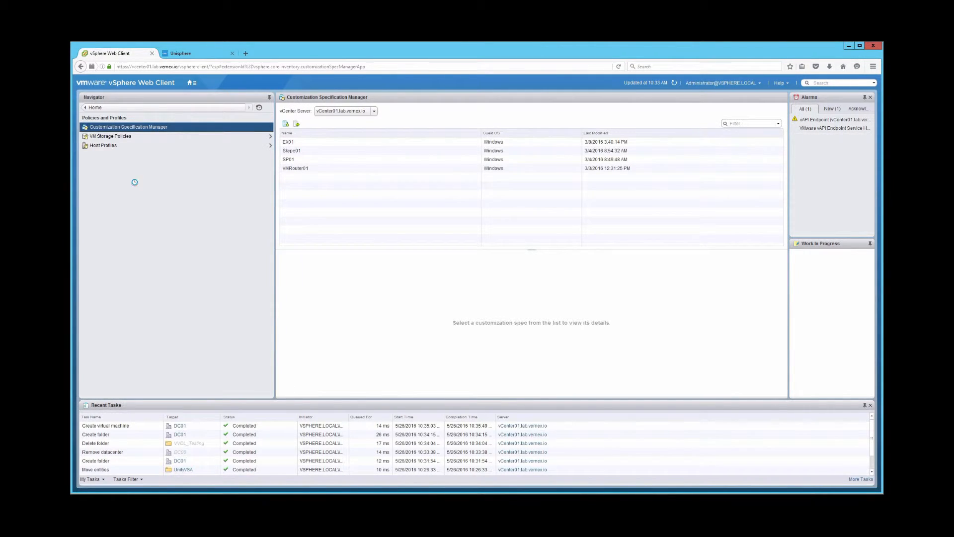
click(132, 136)
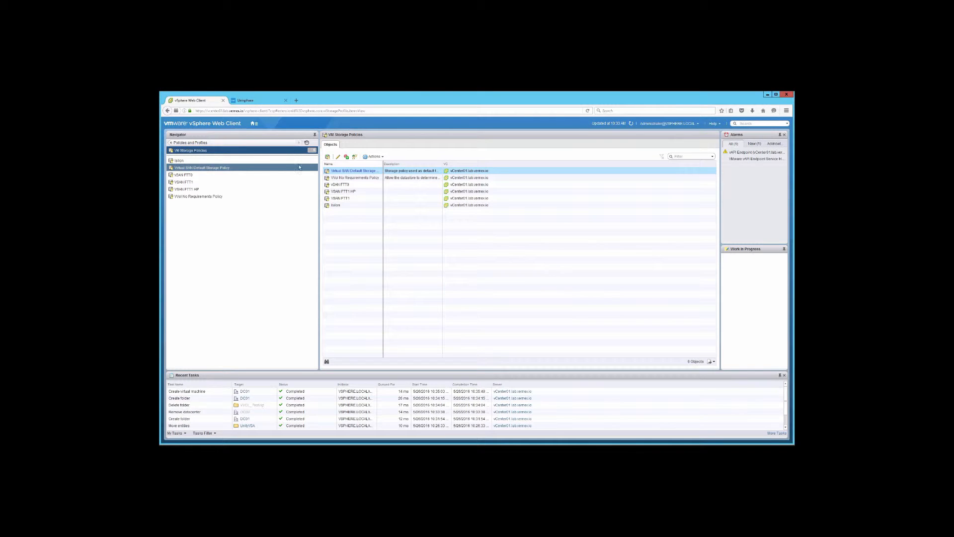
Start a new VM storage policy named Unity Bronze
click(328, 157)
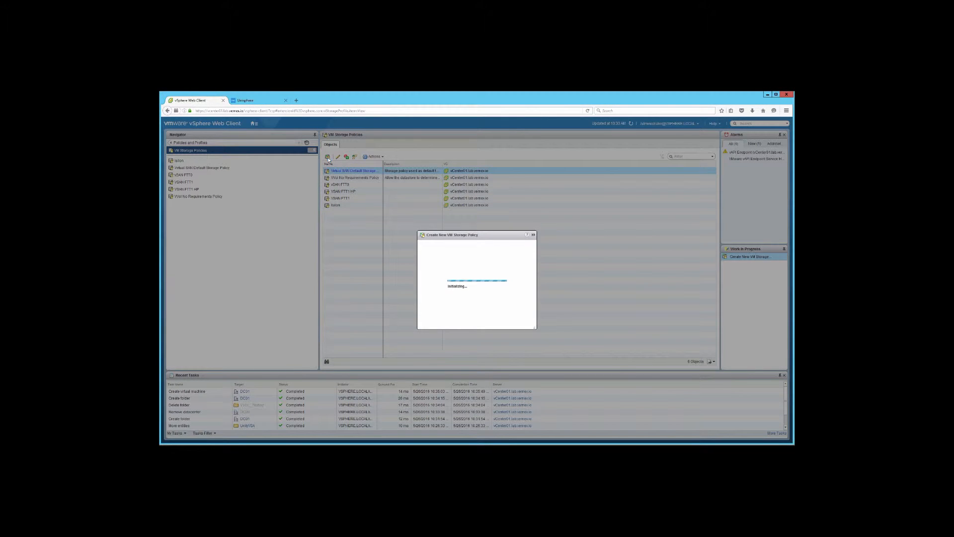
drag(473, 244, 418, 239)
text(Unity Bronze)
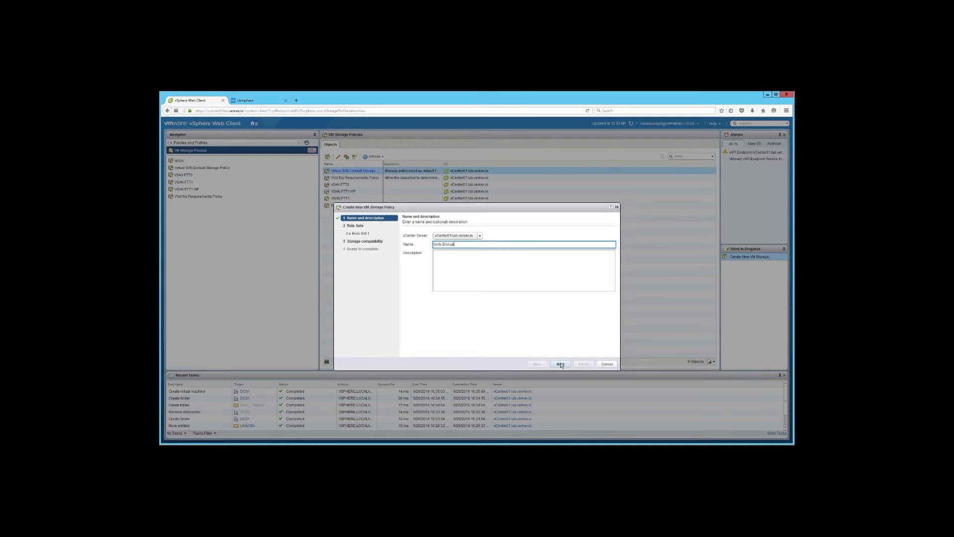
click(560, 364)
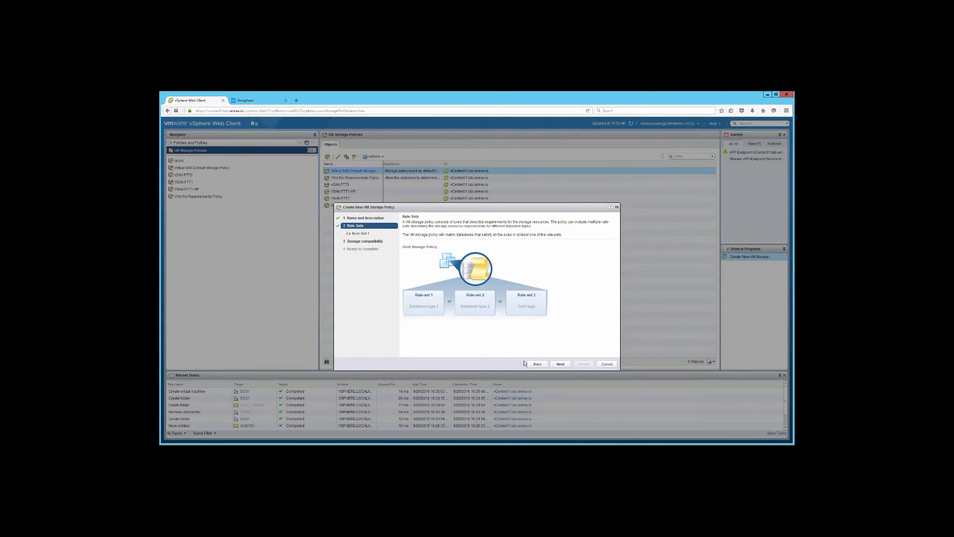
Base Rule-Set 1 on the EMC.UNITY.VVOL data services and add a Service Level rule with Bronze selected
click(560, 364)
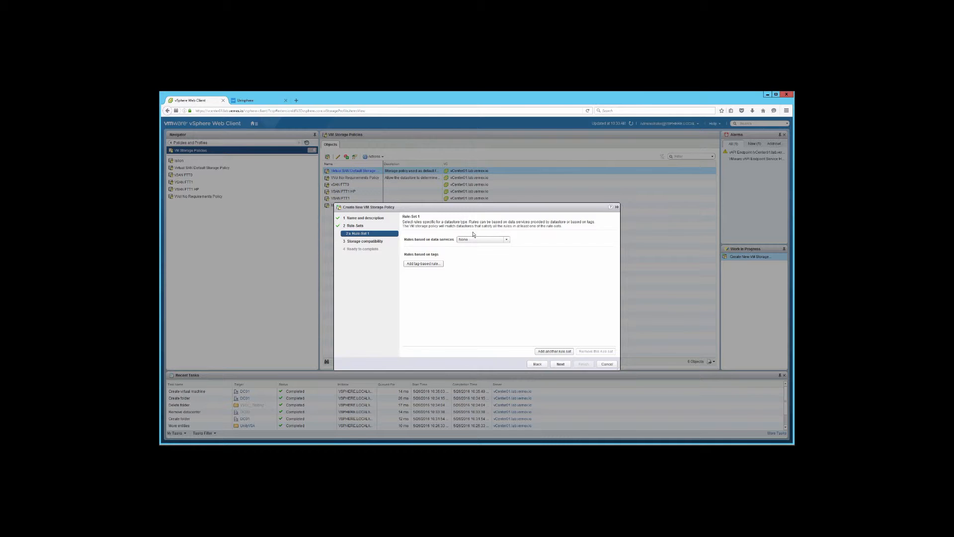
click(482, 240)
click(467, 269)
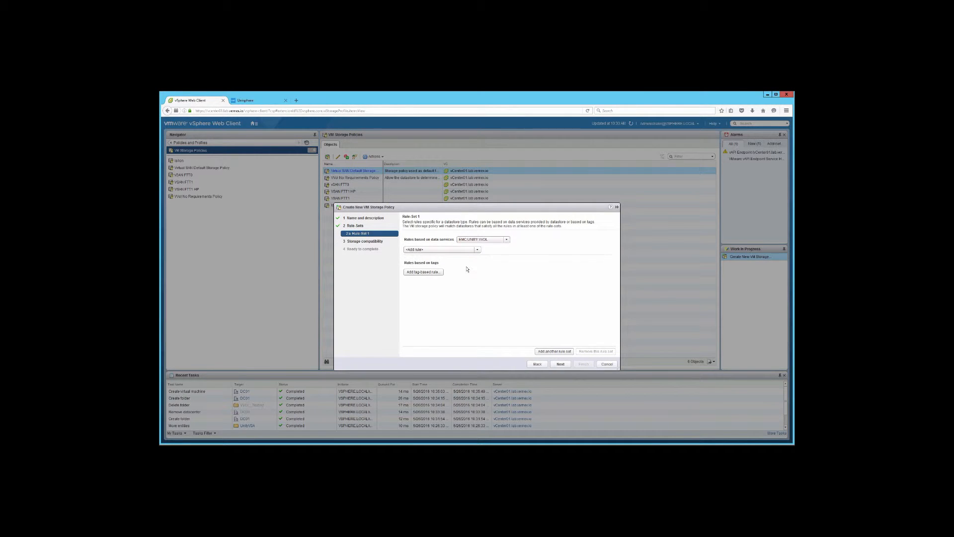
click(437, 249)
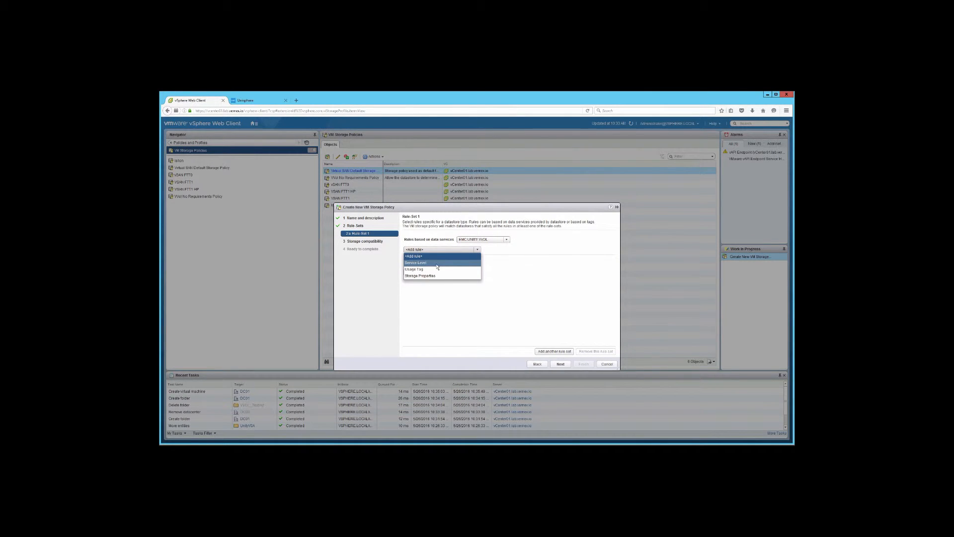
click(438, 263)
click(506, 271)
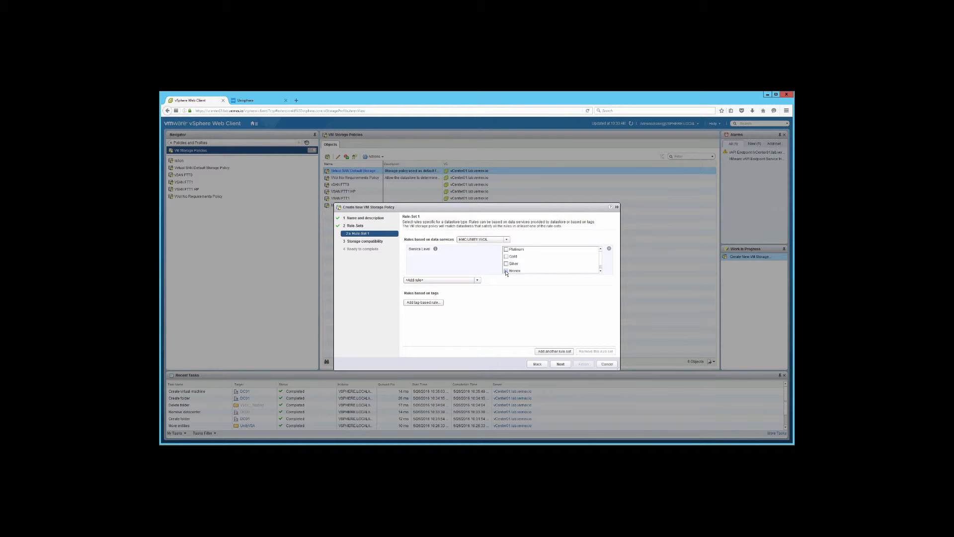
Review the compatible storage and the Service Level rule, and finish creating the Unity Bronze policy
click(561, 364)
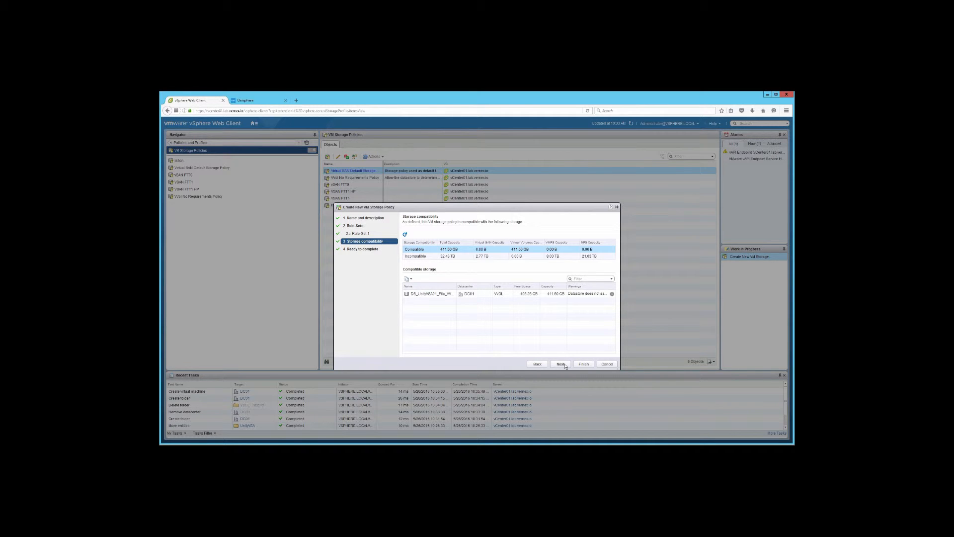
click(562, 364)
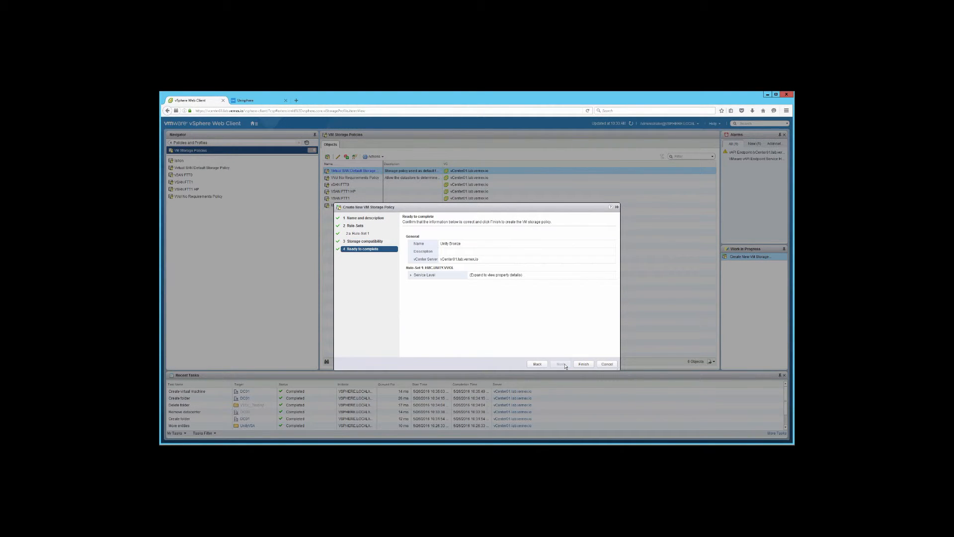
click(411, 276)
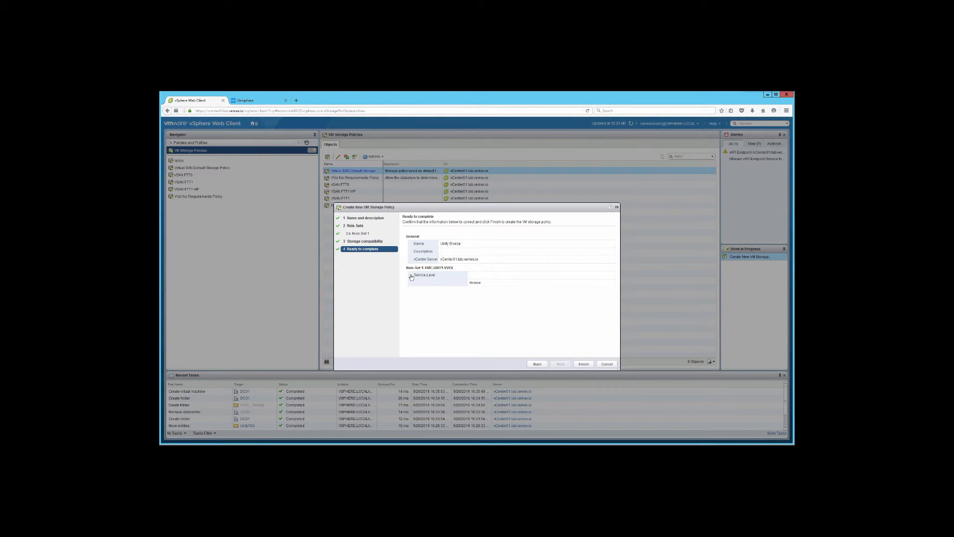
click(583, 364)
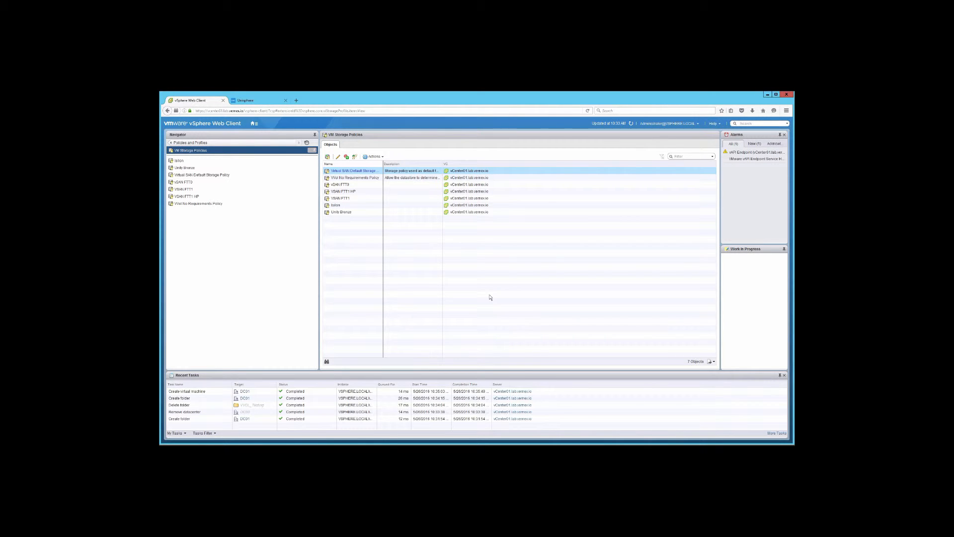
Return from the storage policies to the Hosts and Clusters inventory
click(225, 142)
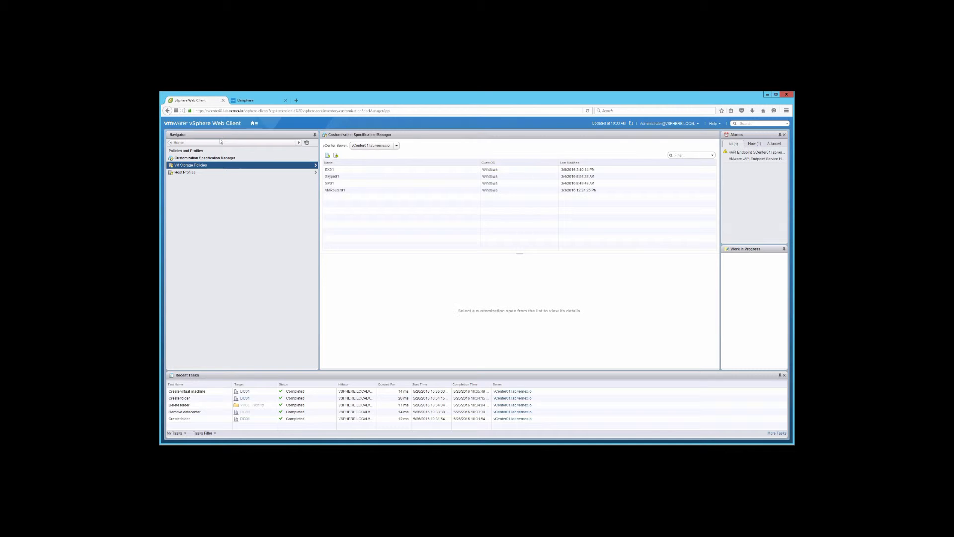
click(220, 144)
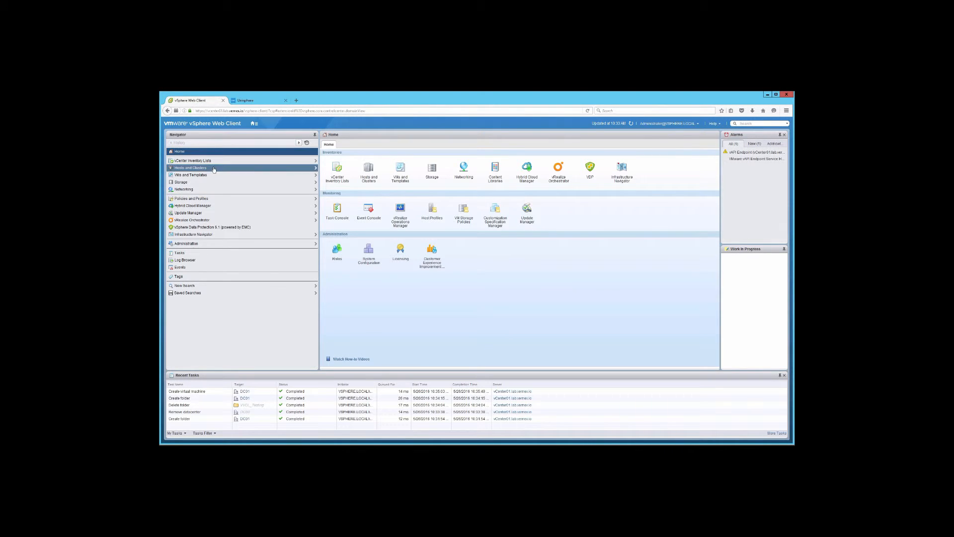
click(215, 168)
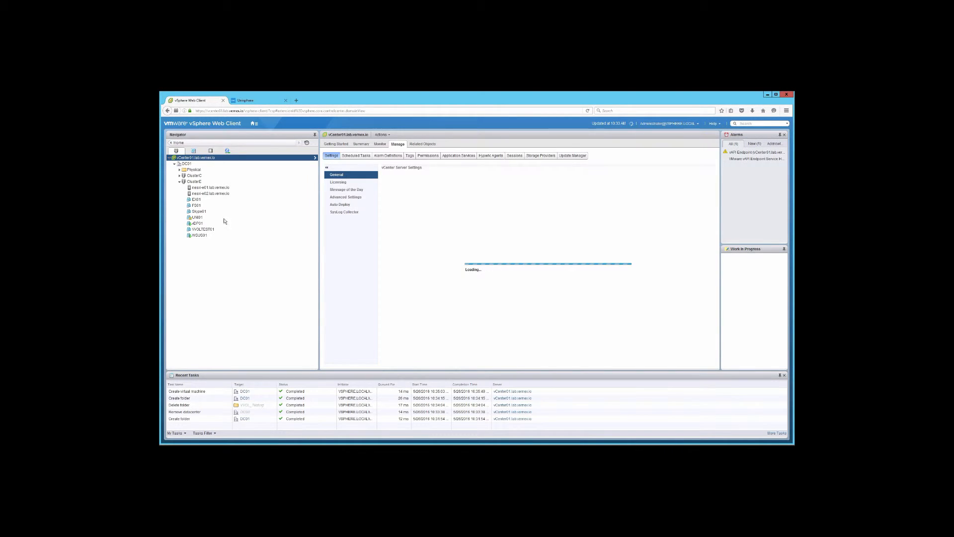
Assign the Unity Bronze storage policy to the VM home and hard disk 1 of VVOLTEST01
click(203, 232)
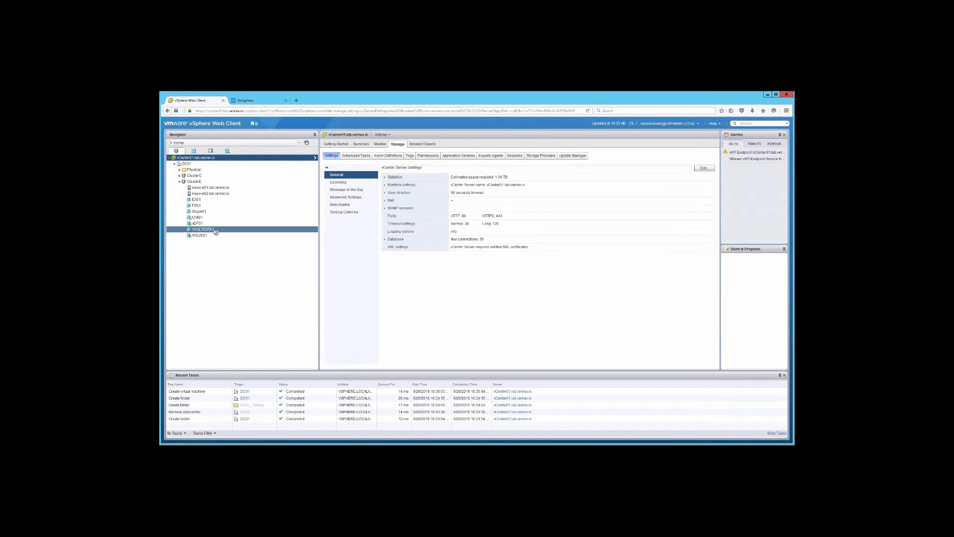
right_click(215, 231)
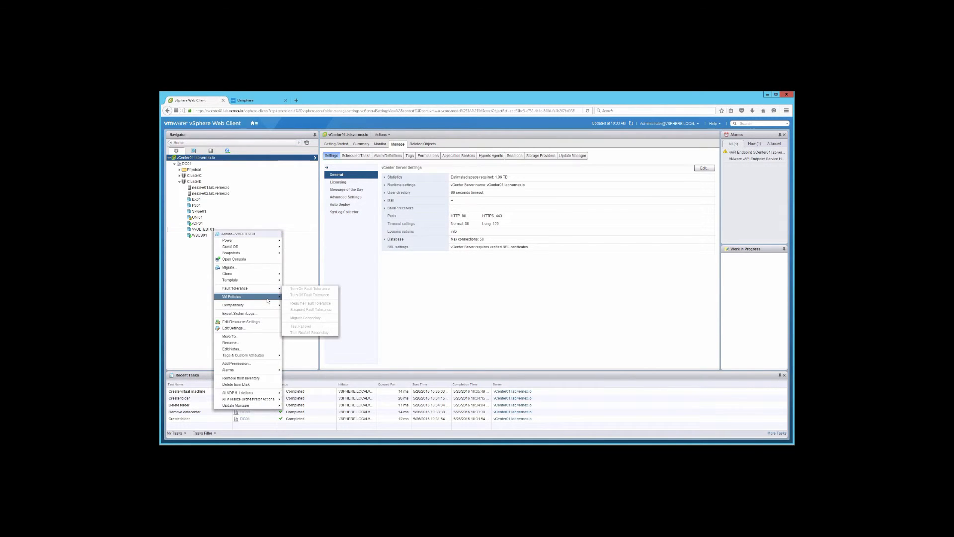
mouse_move(273, 297)
click(308, 298)
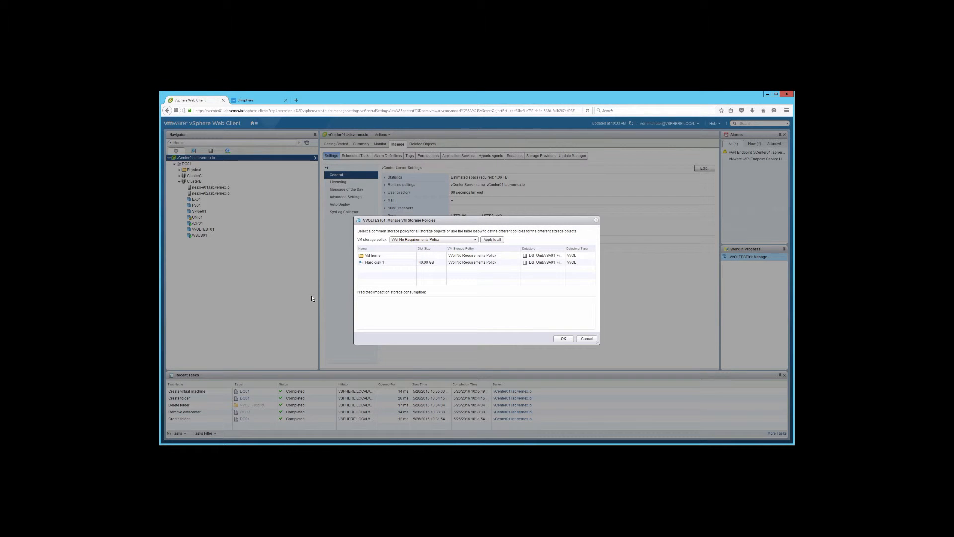
click(455, 239)
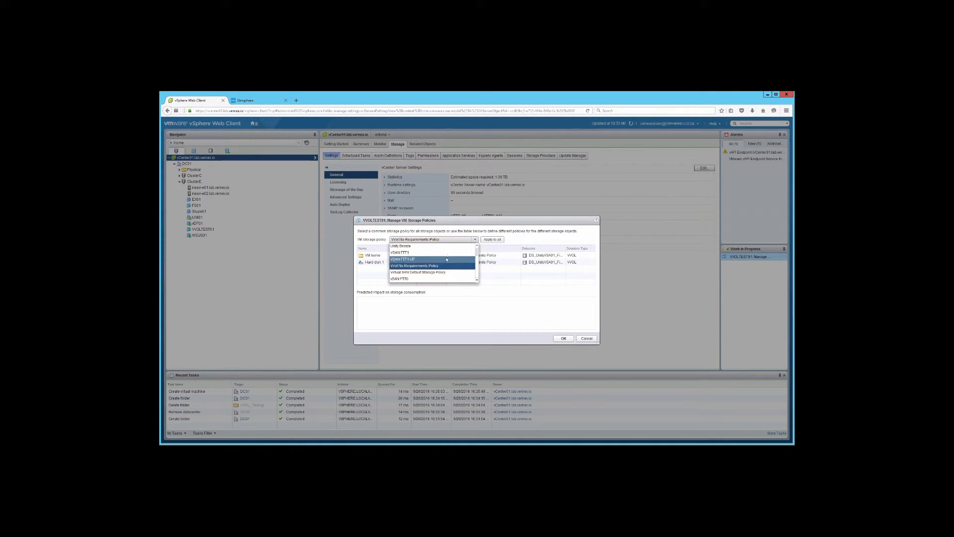
click(440, 246)
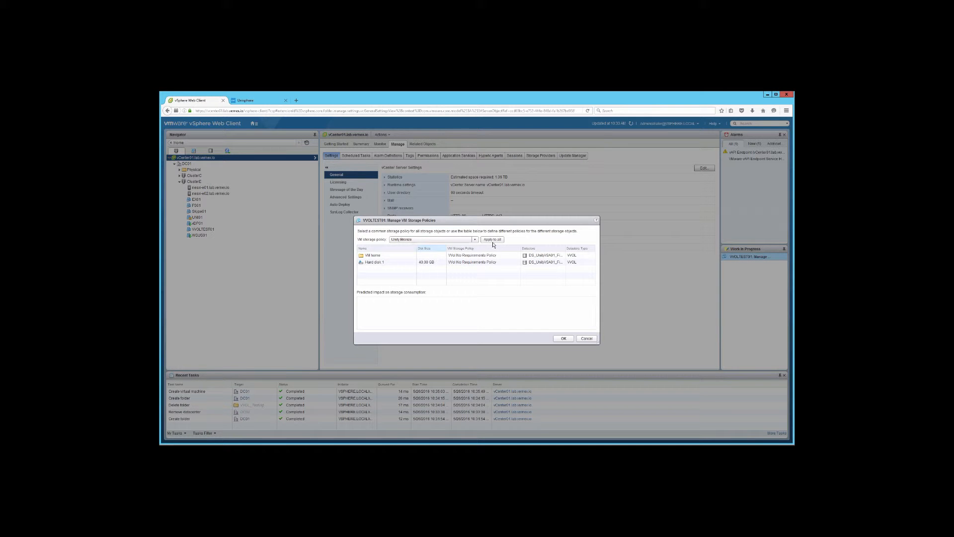
click(493, 240)
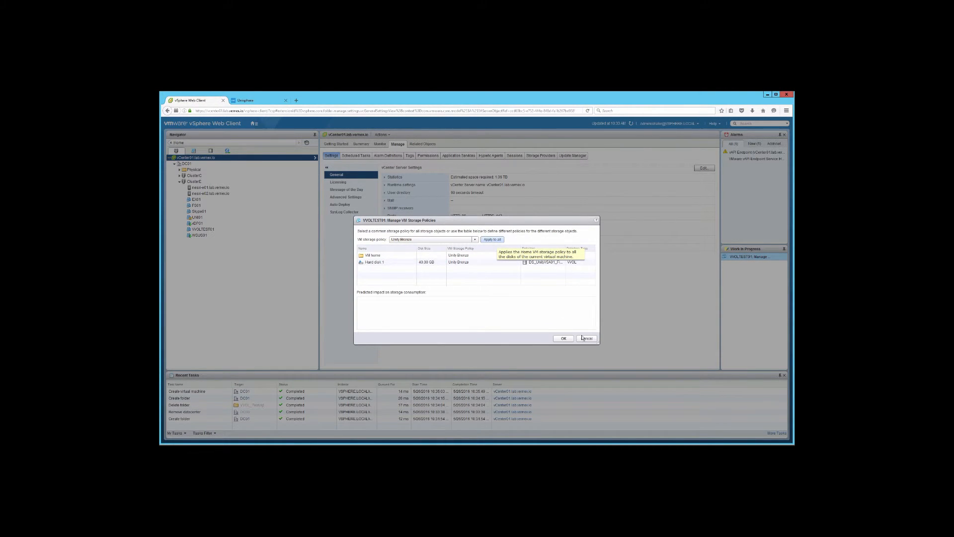
click(563, 337)
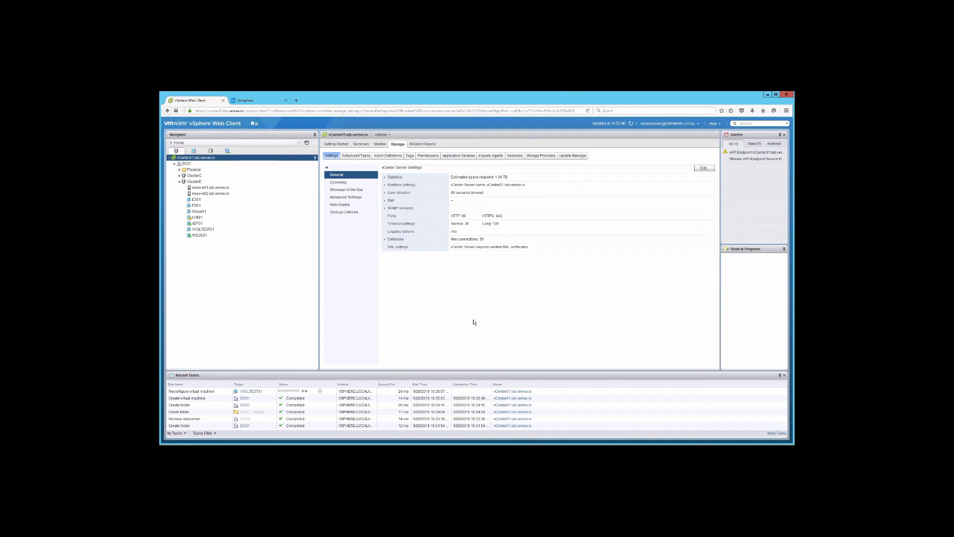
Check the storage policy compliance of VVOLTEST01, and switch to Unisphere to refresh its virtual volumes list
click(217, 230)
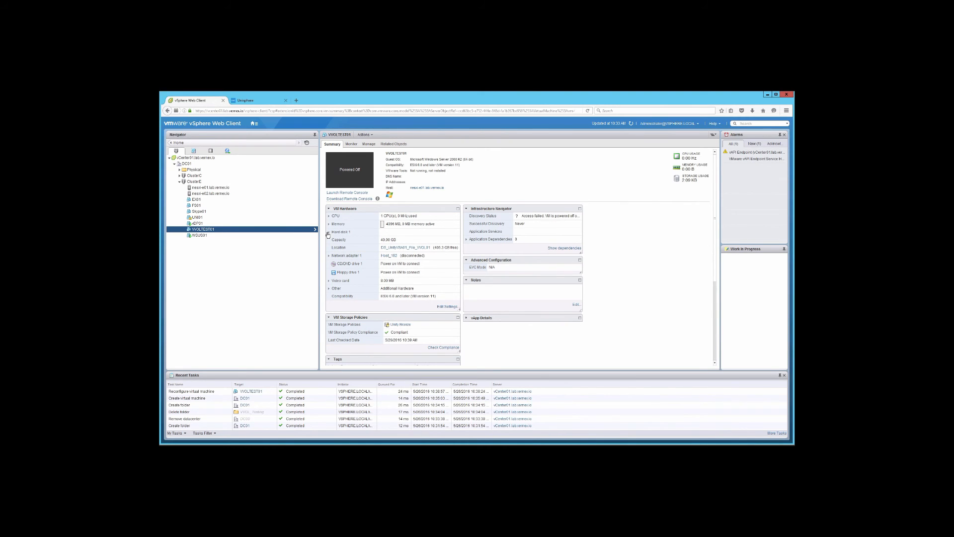
click(245, 100)
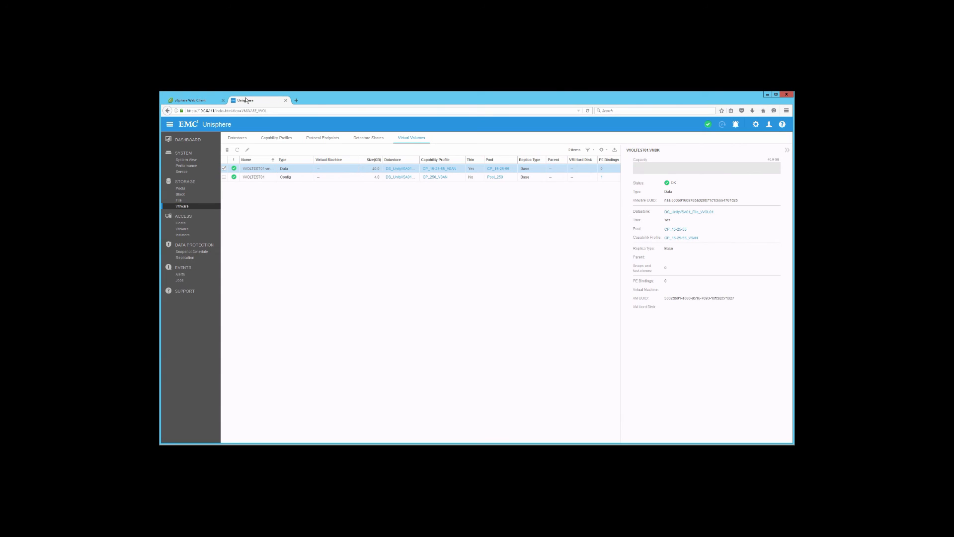
click(237, 150)
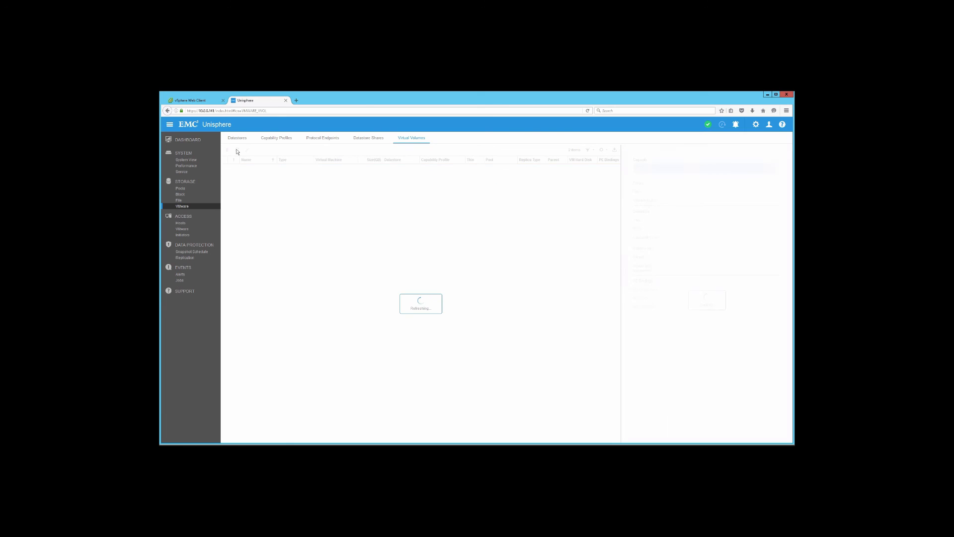